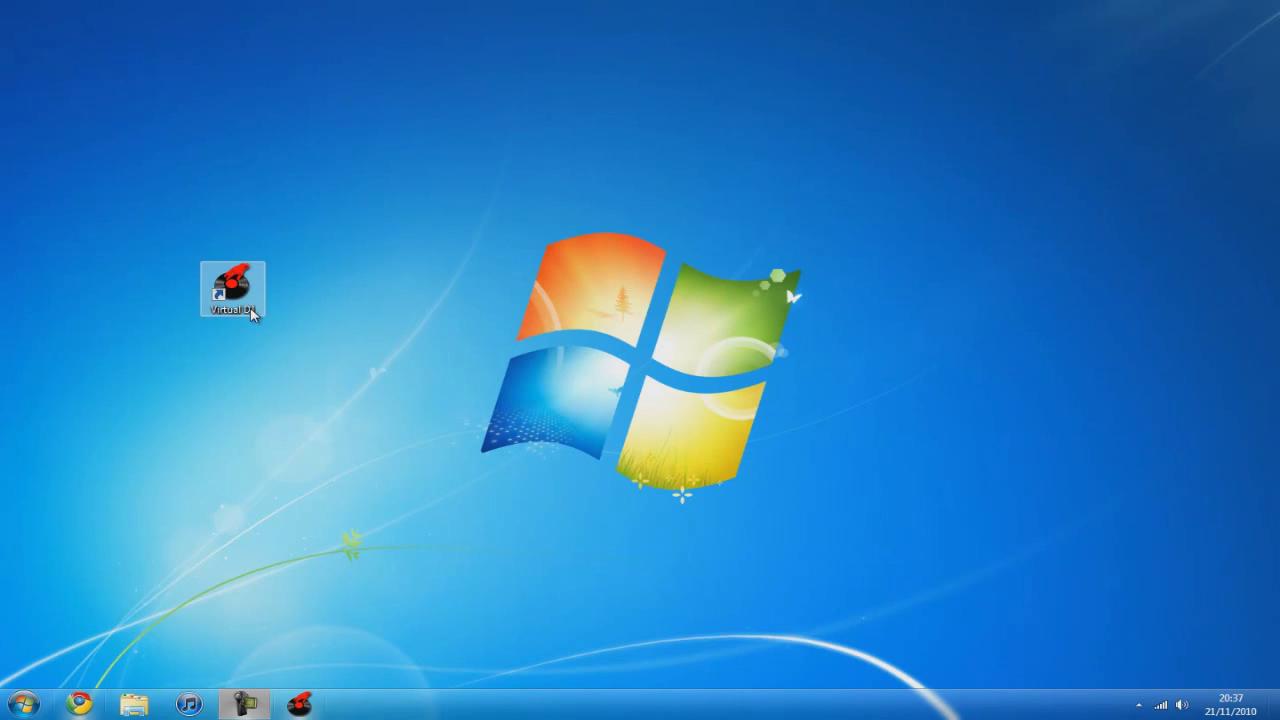
Bring the Chrome window with the virtualdj.com purchase page back into view.
click(79, 704)
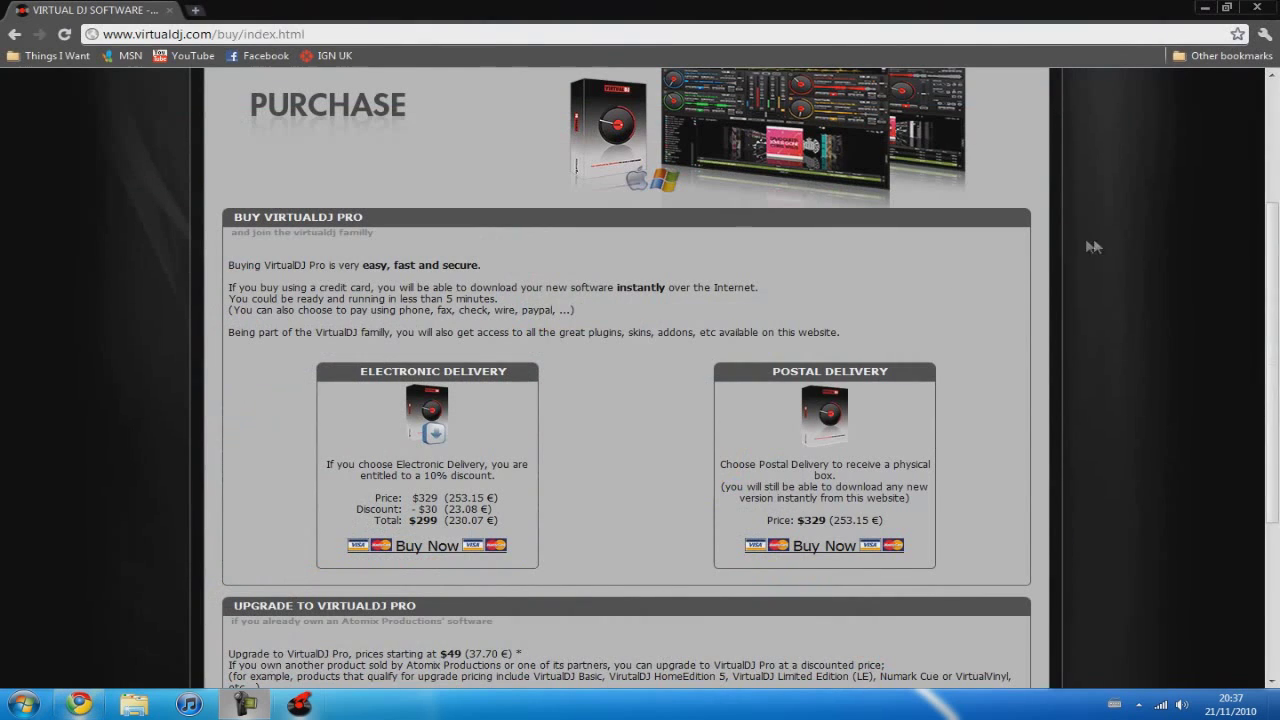
Scroll down the VirtualDJ purchase page, then minimize Chrome to show the desktop.
scroll(900, 390, down, 2)
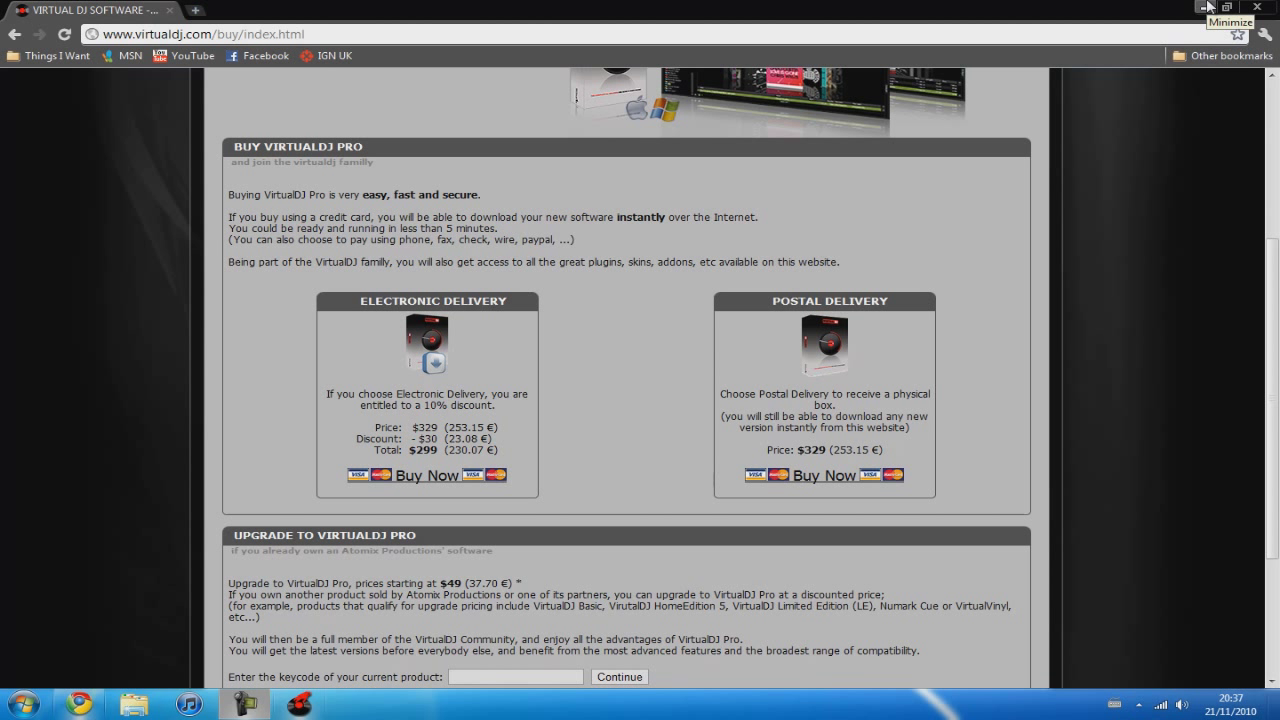
click(1209, 7)
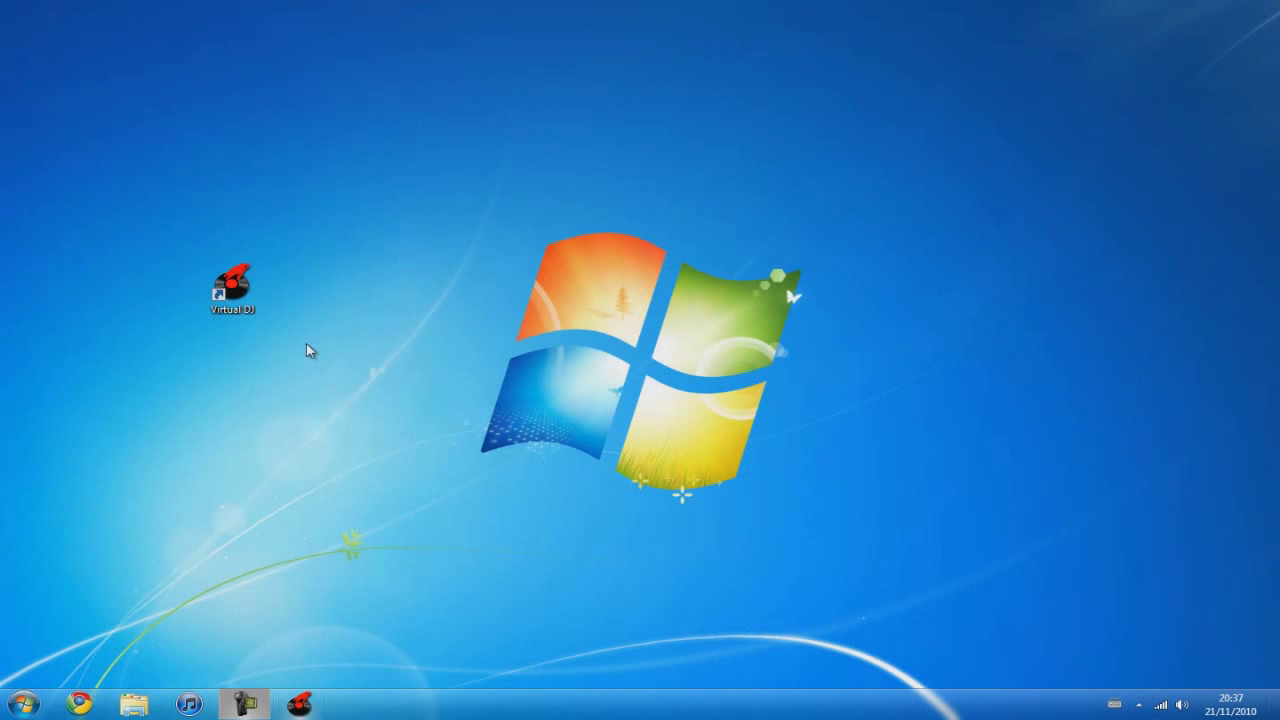
Bring up Virtual DJ, move its window up and right, and scroll the B.o.B track list.
click(299, 704)
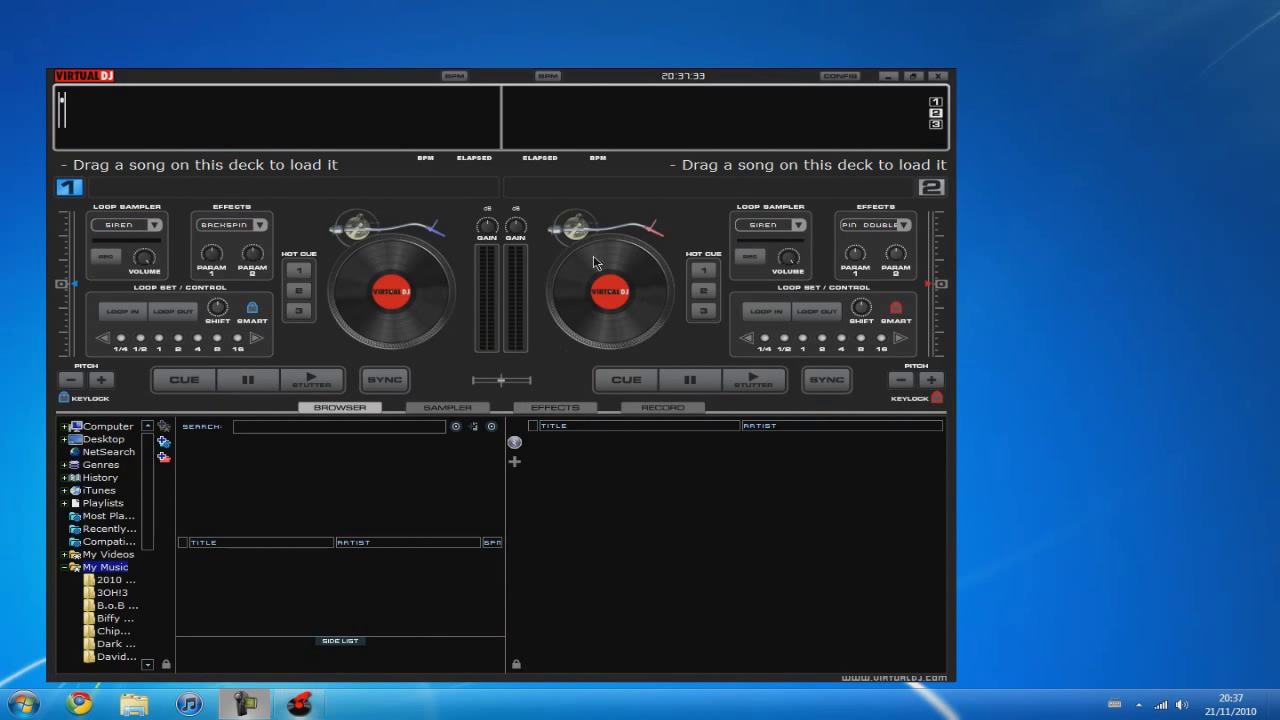
drag(570, 75, 650, 43)
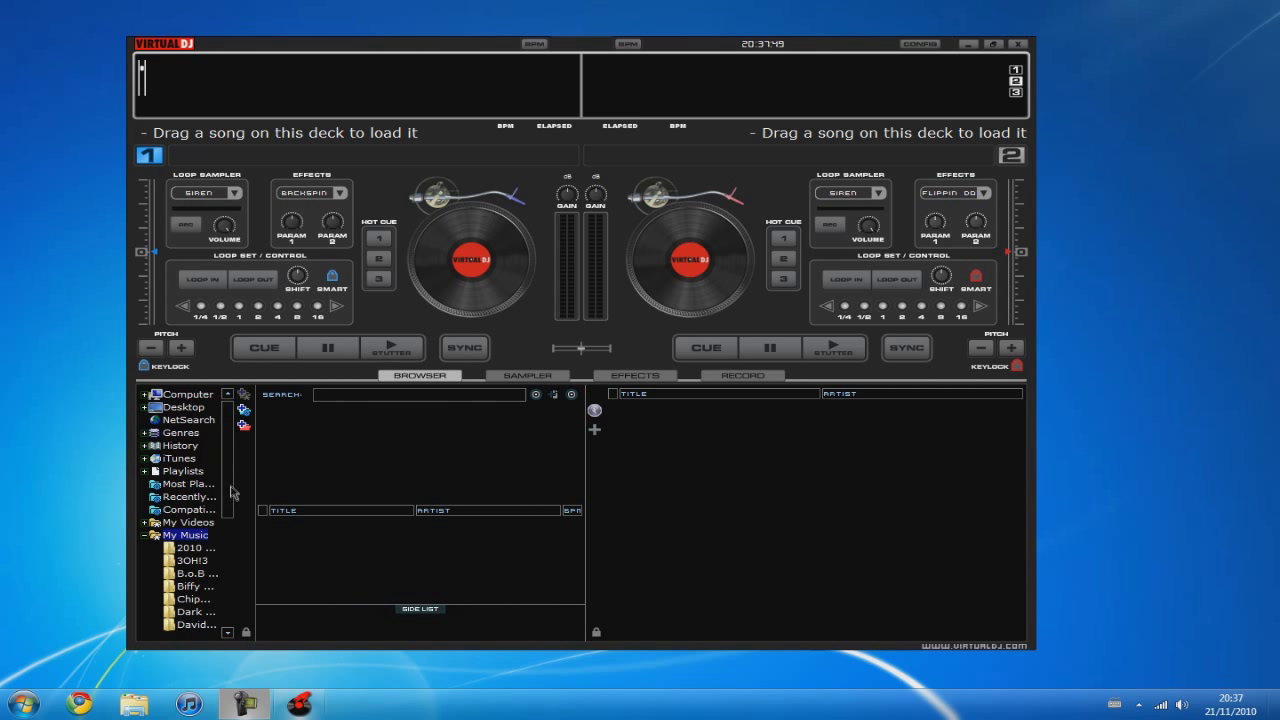
scroll(215, 540, down, 1)
Load Ghost In The Machine on deck 1 and Dont Let Me Fall on deck 2, then play deck 1 briefly and pause it around 01:20.
drag(300, 549, 470, 255)
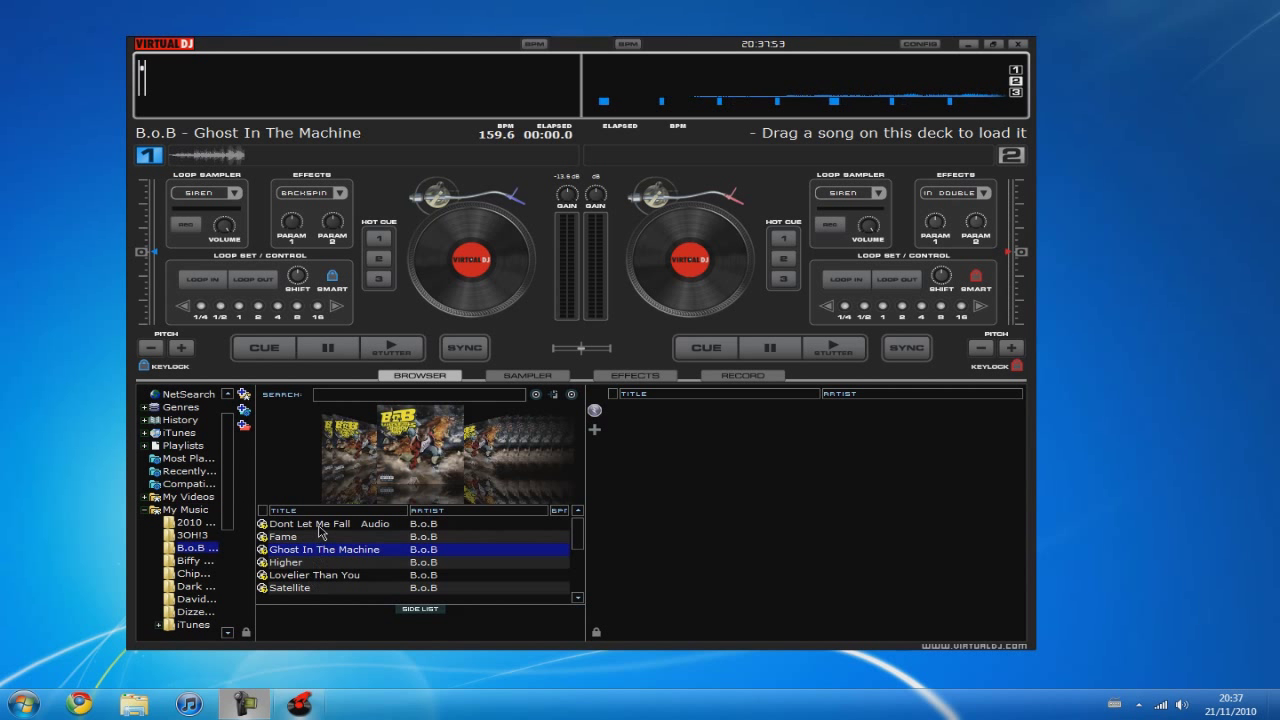
drag(315, 523, 757, 248)
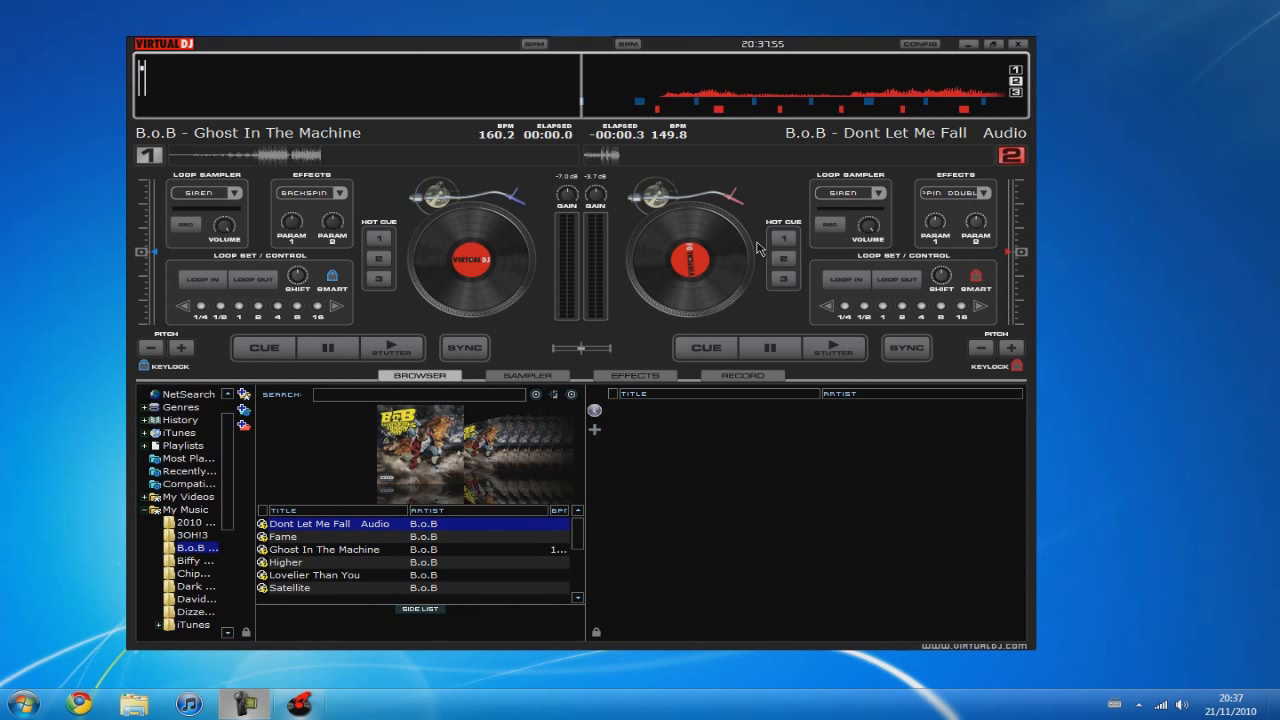
click(250, 160)
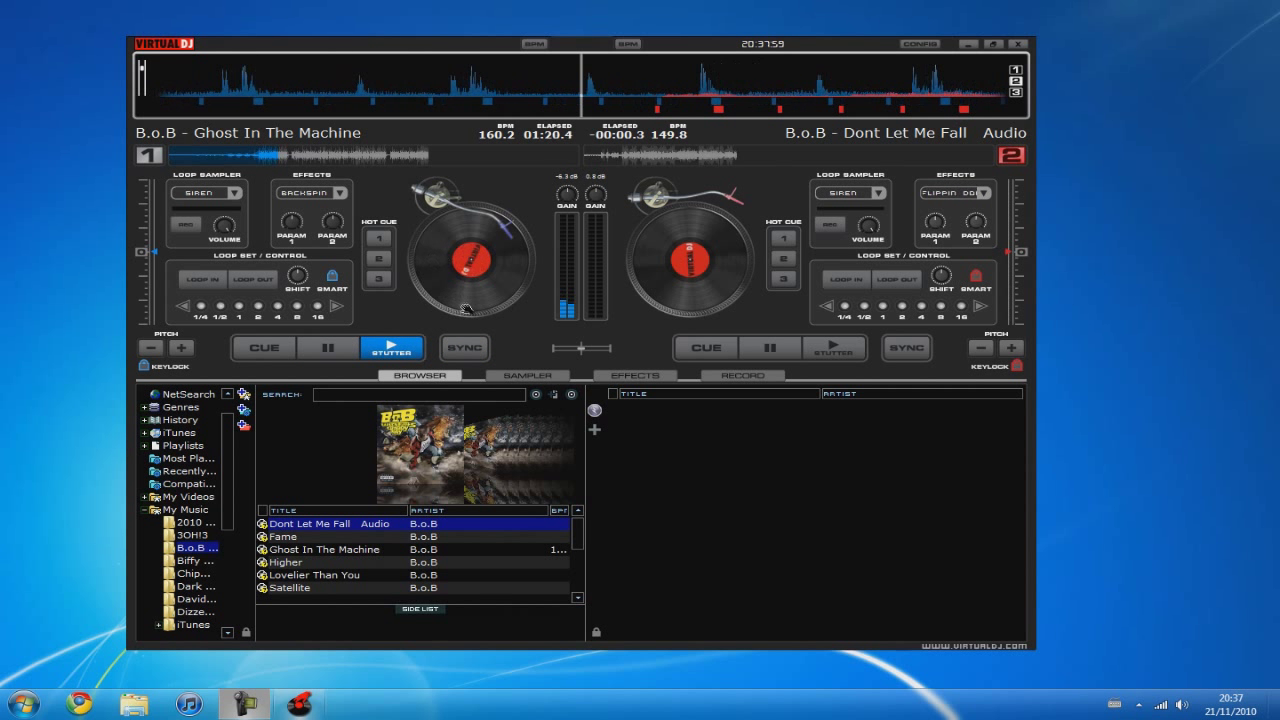
click(413, 349)
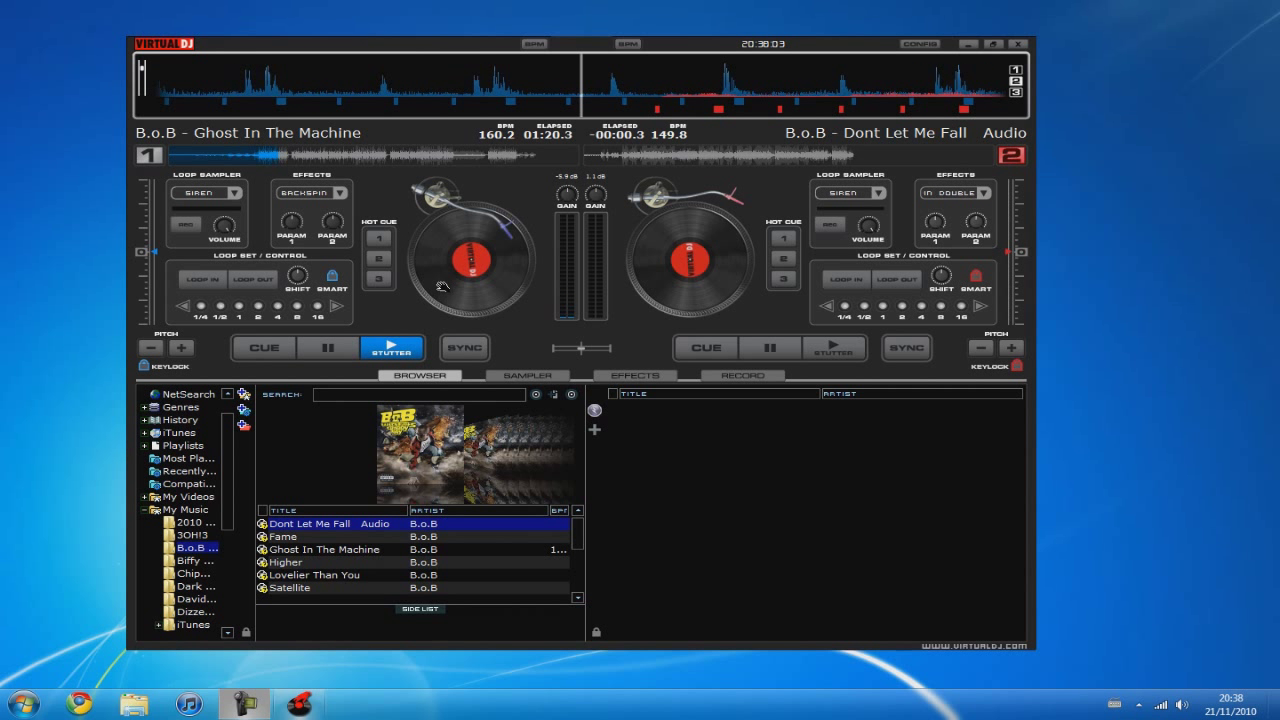
click(327, 348)
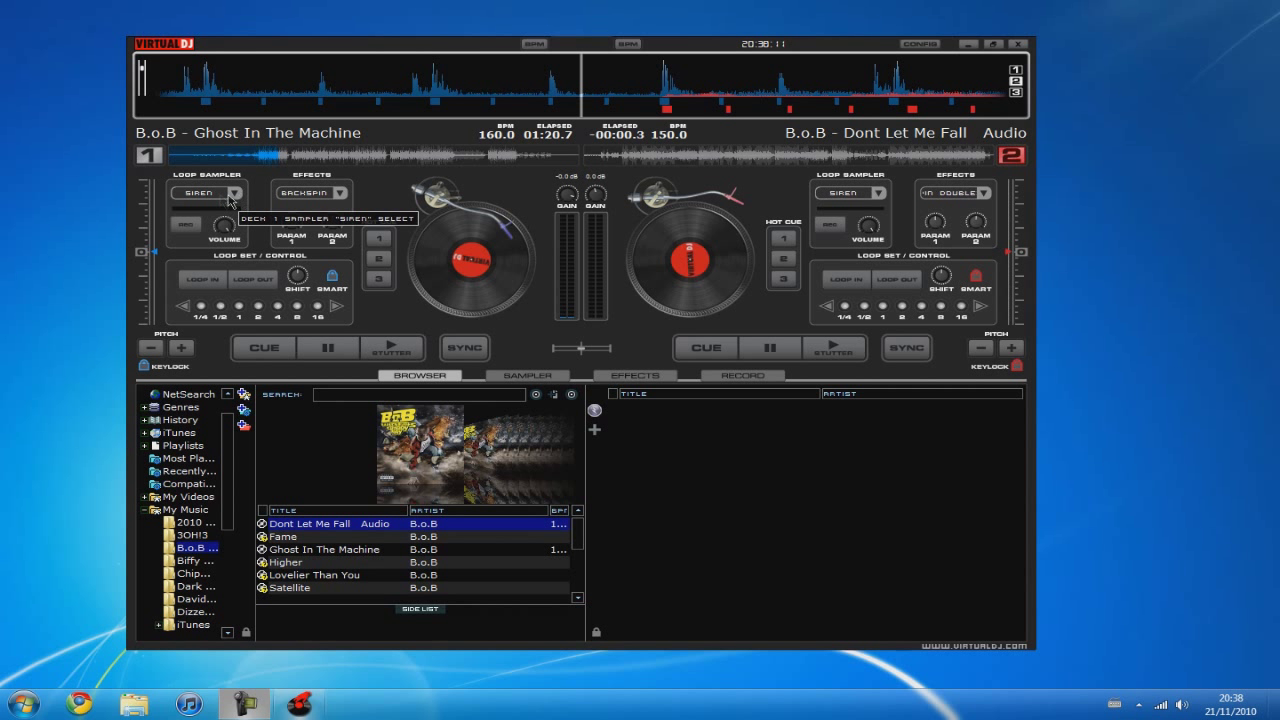
click(206, 200)
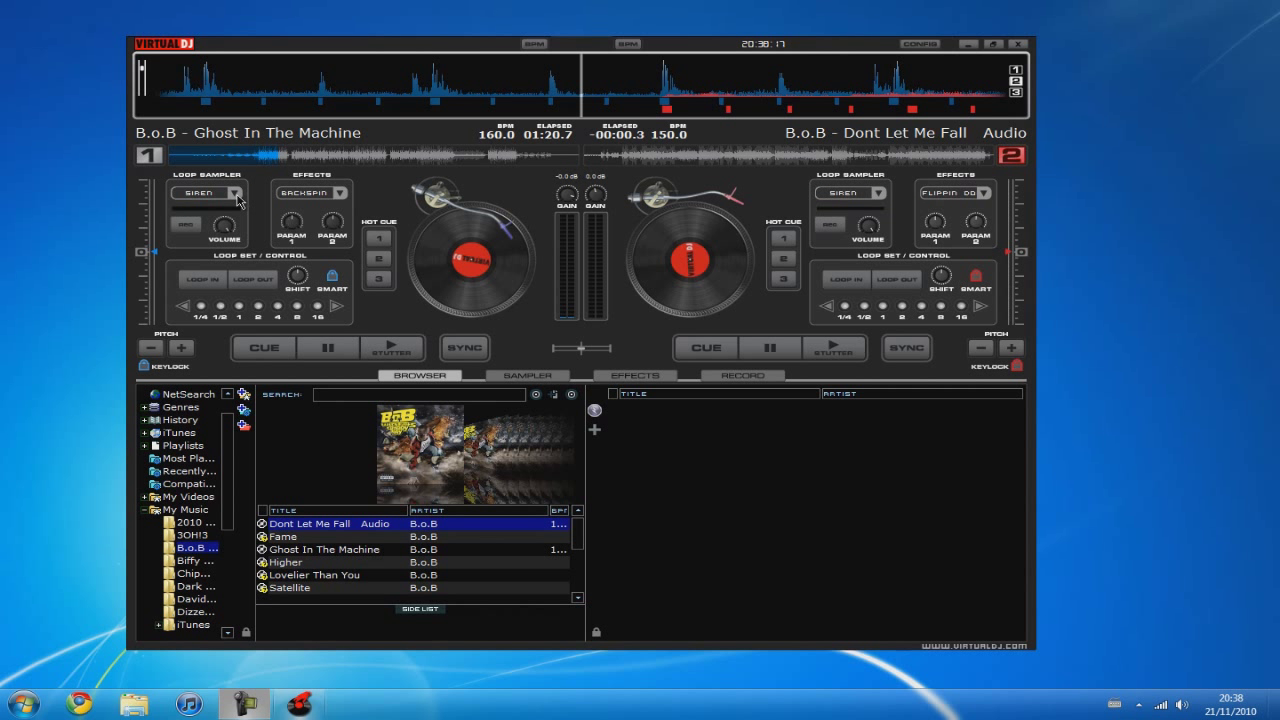
click(237, 196)
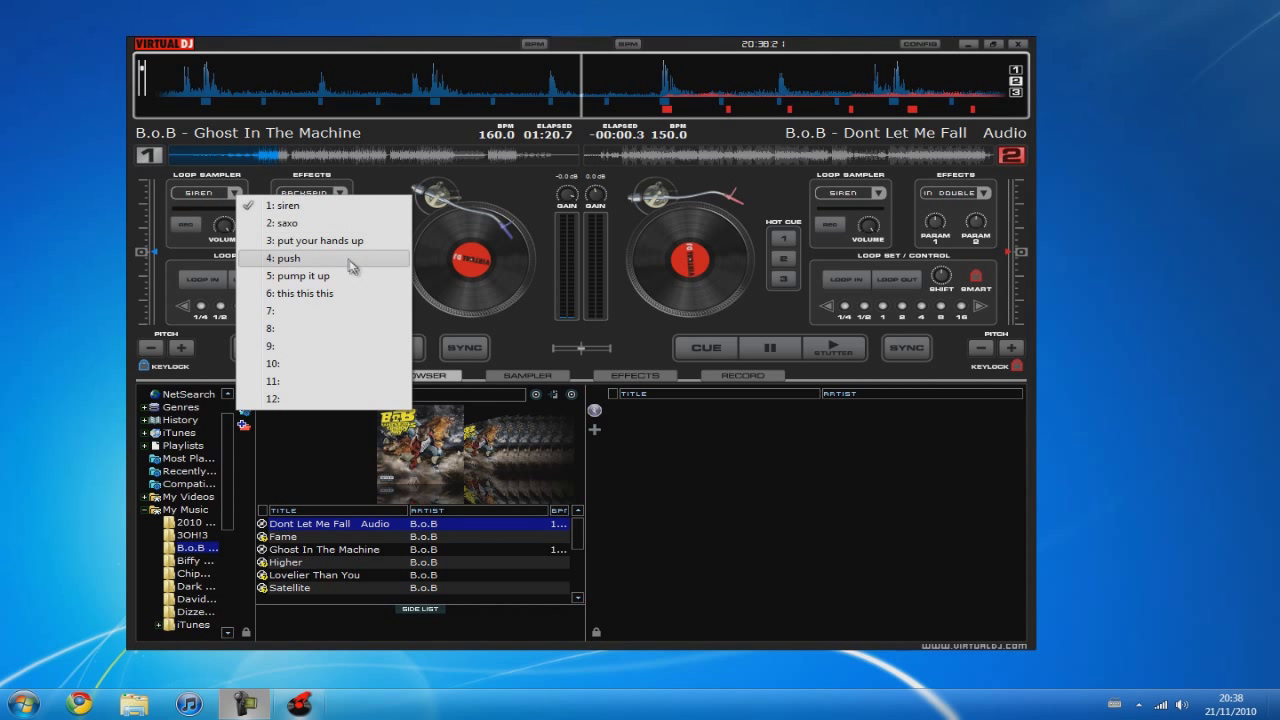
click(372, 205)
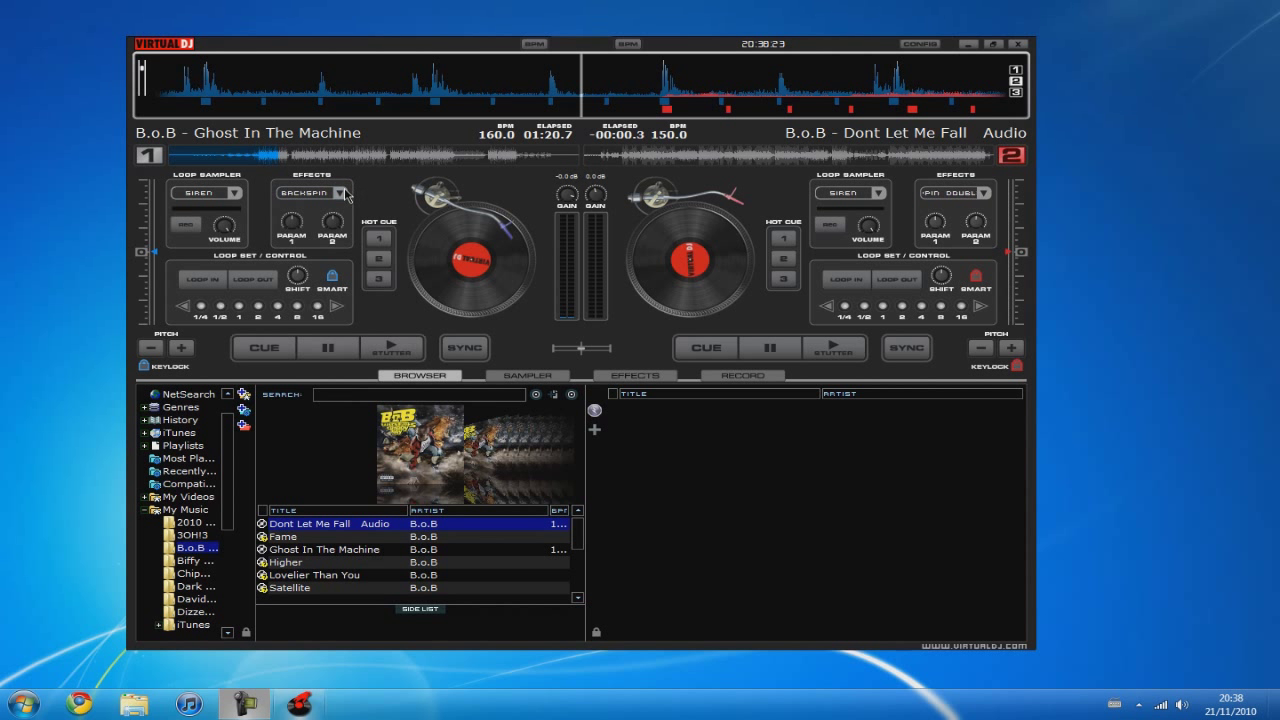
click(341, 193)
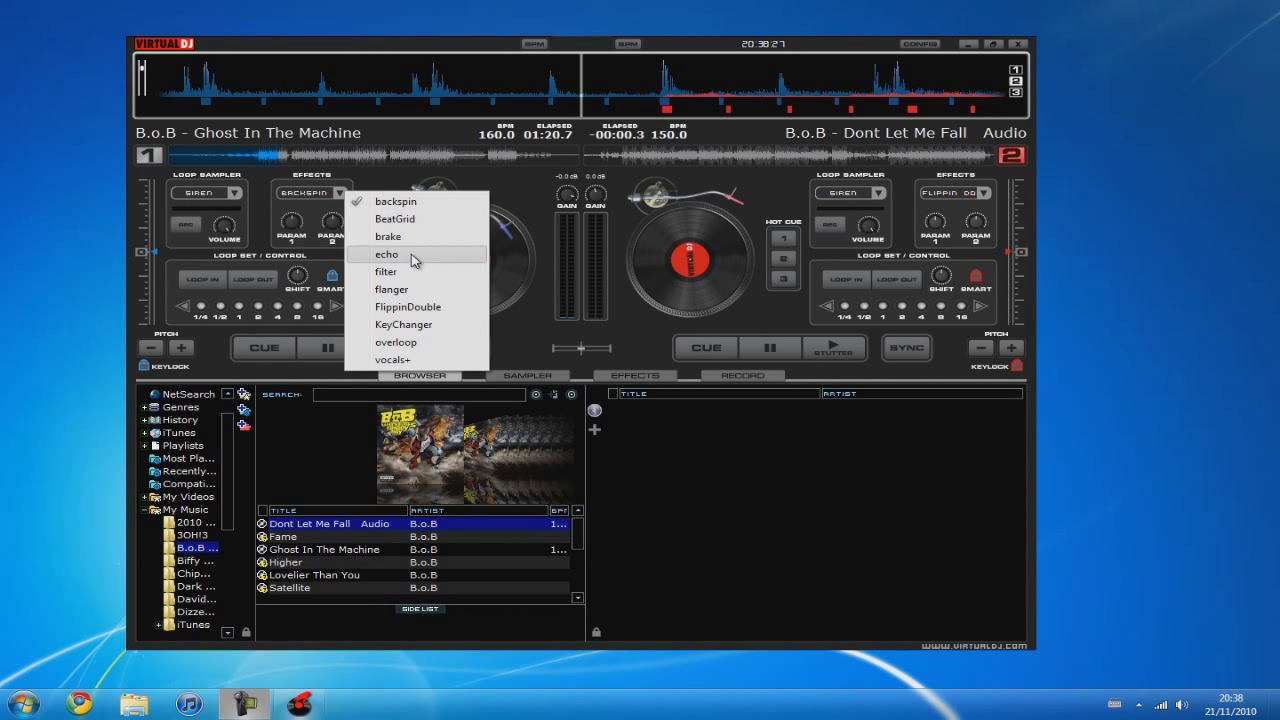
click(518, 200)
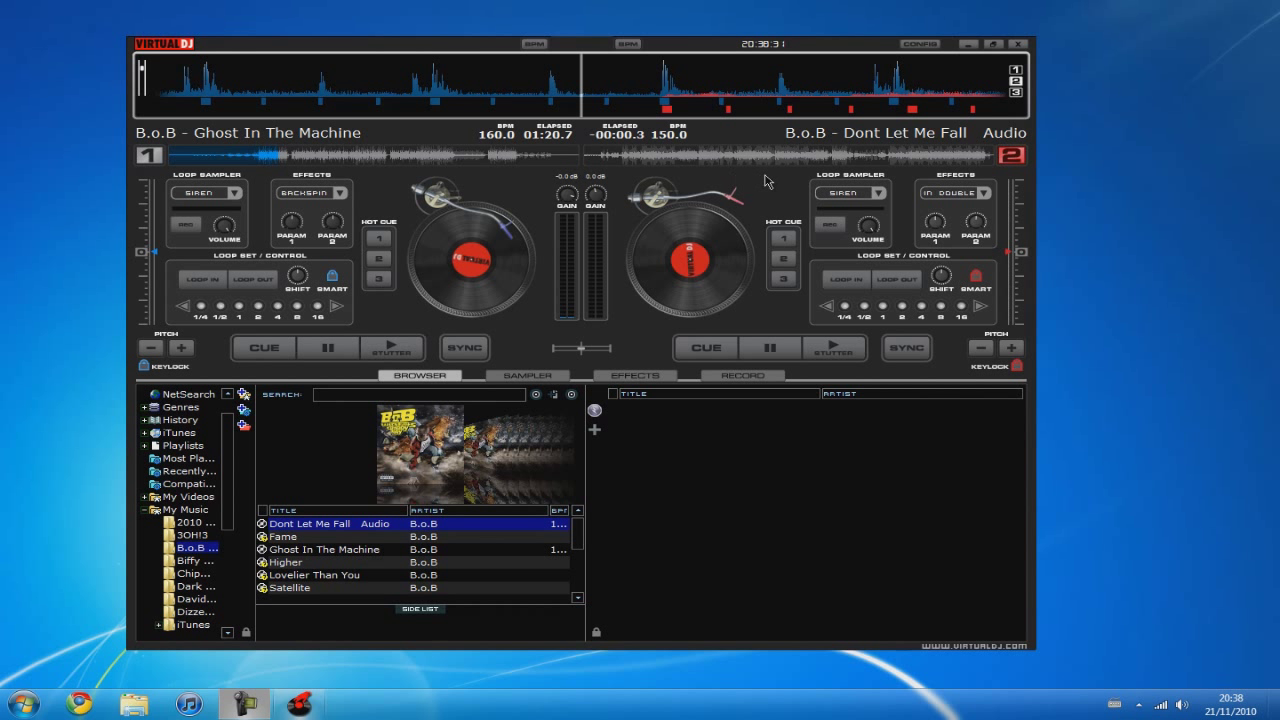
click(716, 380)
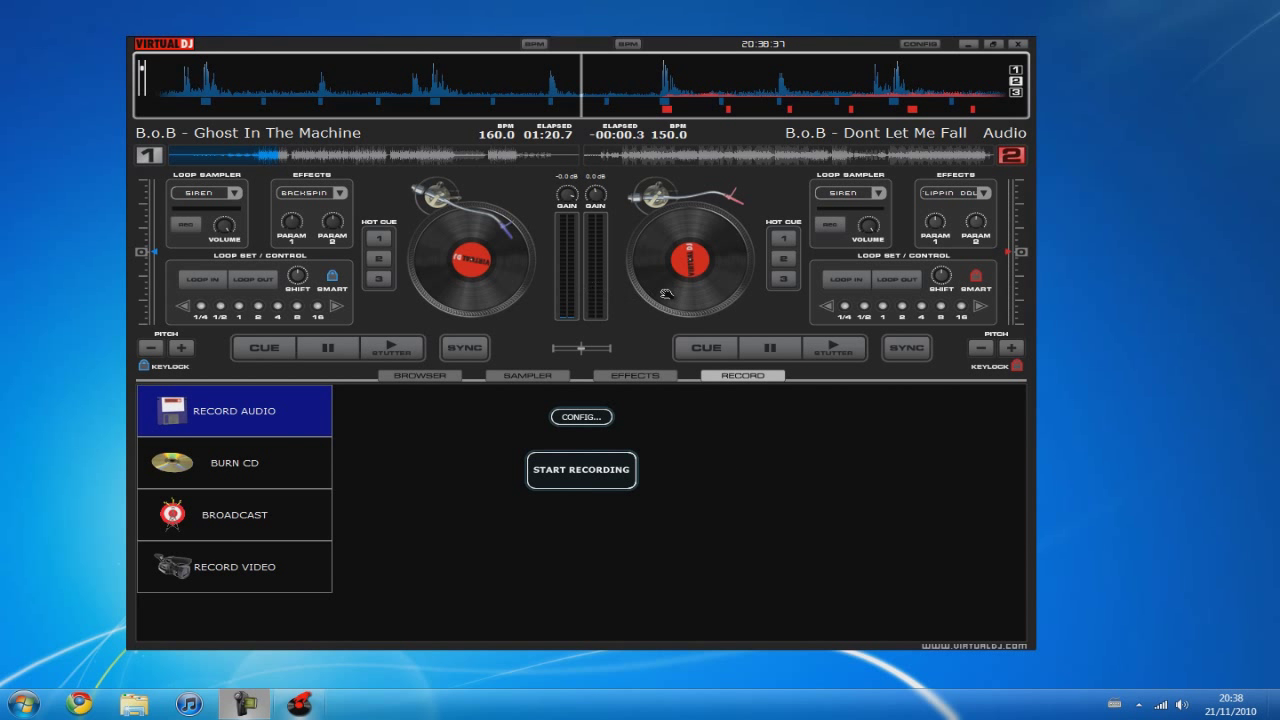
Apply the VirtualDJ:FullVideo skin from the Skins settings.
click(917, 45)
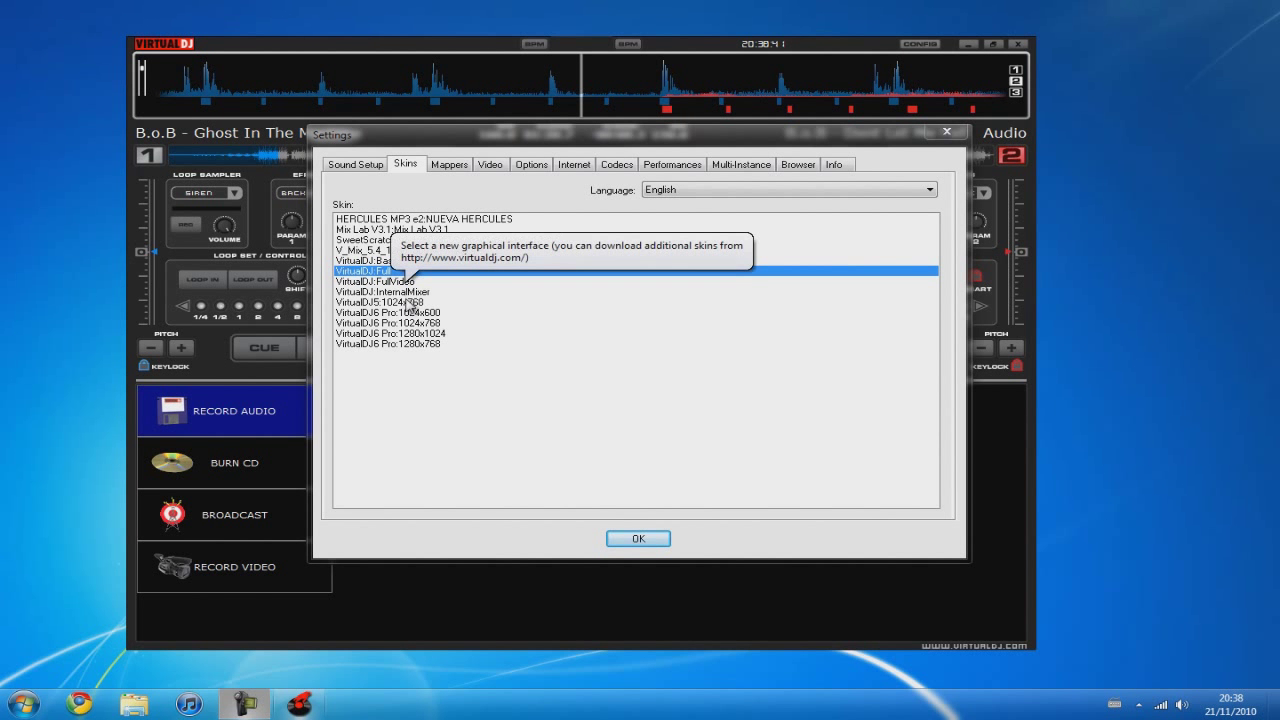
click(410, 284)
click(638, 538)
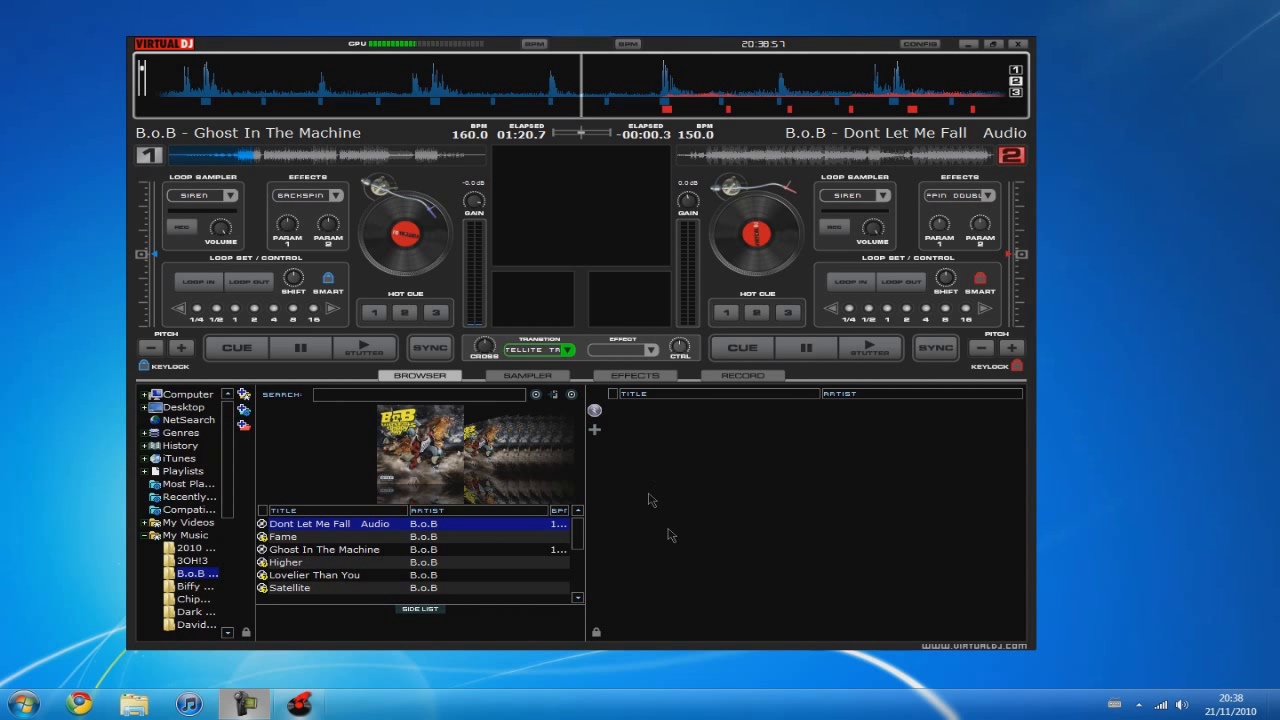
Add Ghost In The Machine, Lovelier Than You and Chip Diddy Chip to the side playlist.
drag(332, 551, 705, 492)
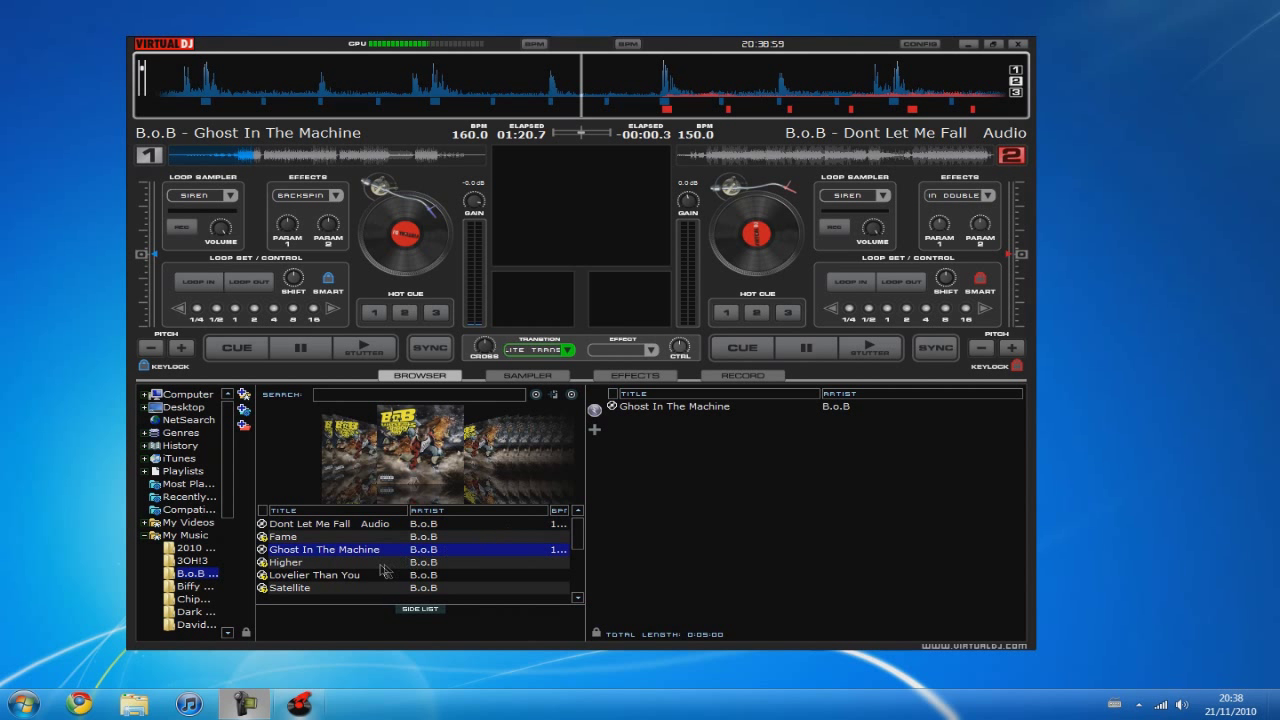
drag(383, 570, 700, 526)
click(189, 599)
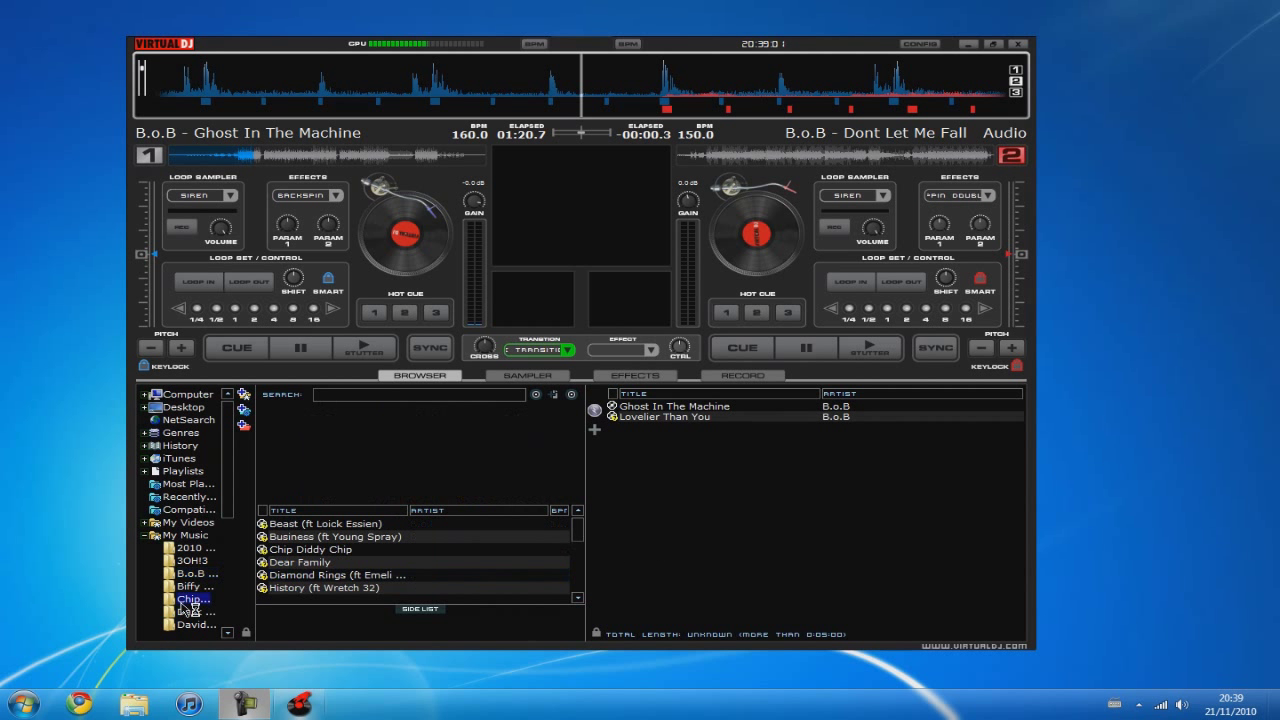
drag(320, 552, 805, 483)
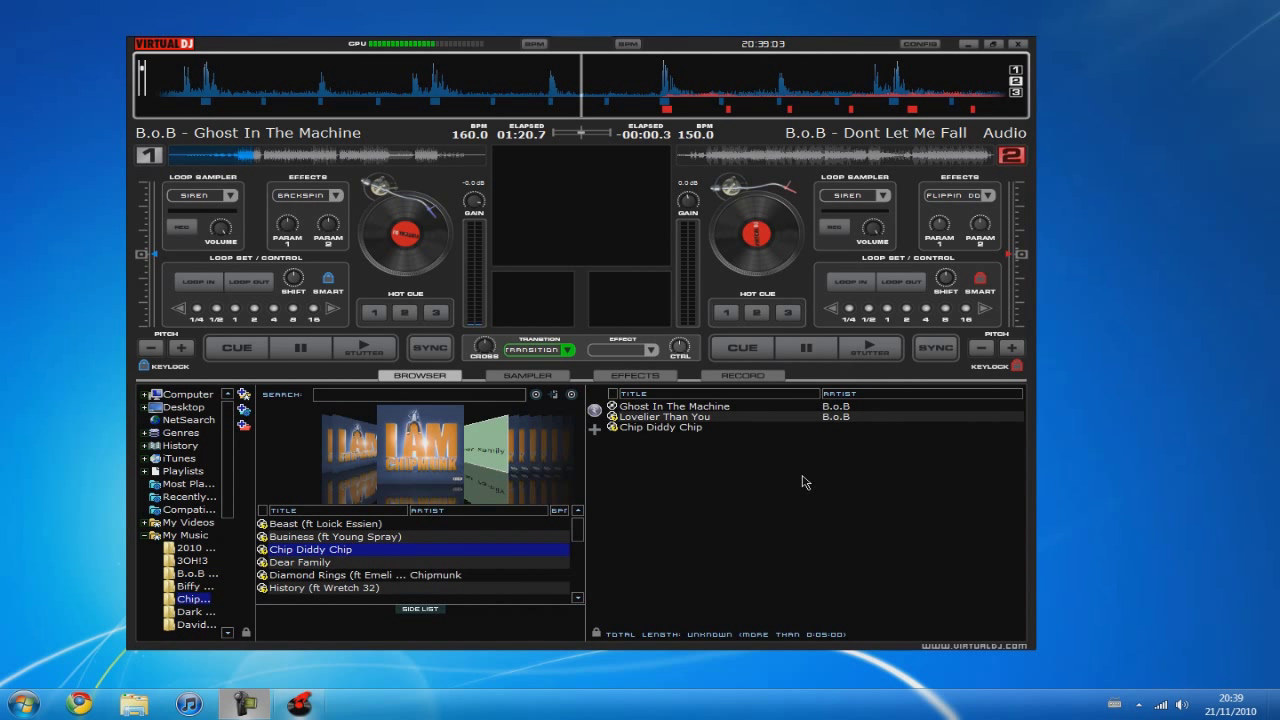
Add Ghost In The Machine again and 05 Spirit cave, move Chip Diddy Chip last, and widen the browser.
click(195, 612)
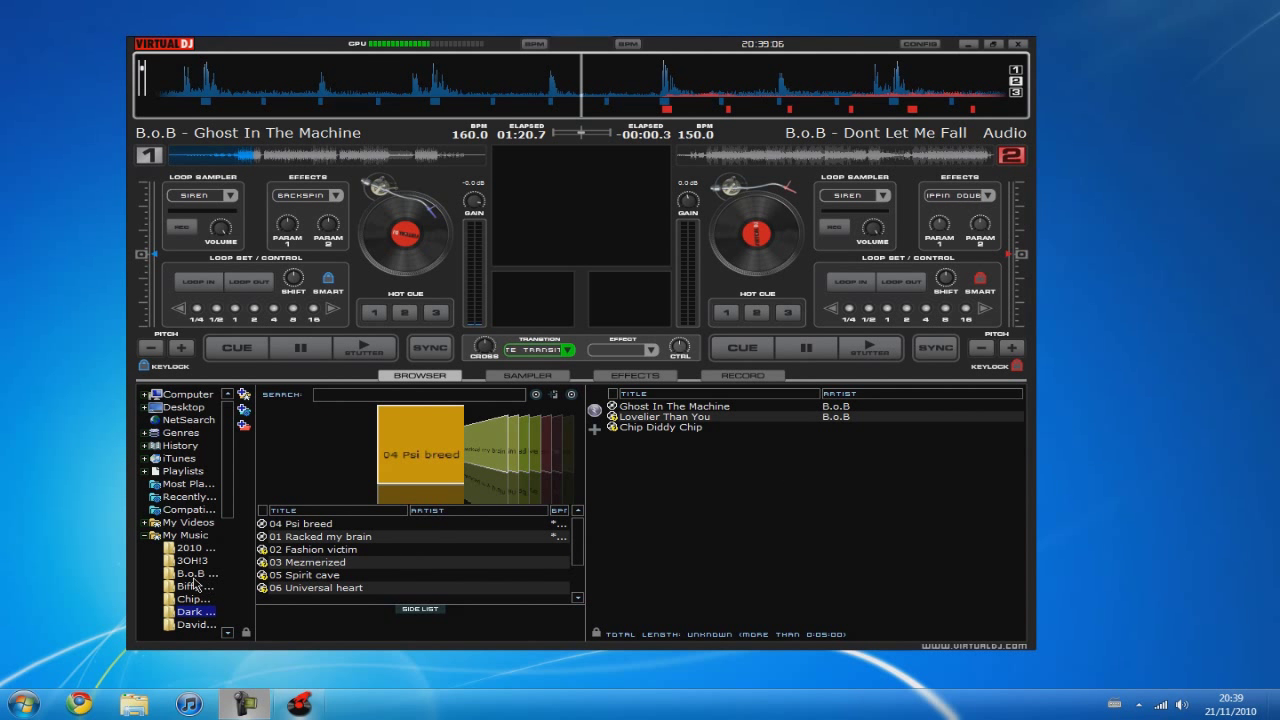
click(193, 574)
drag(848, 511, 848, 511)
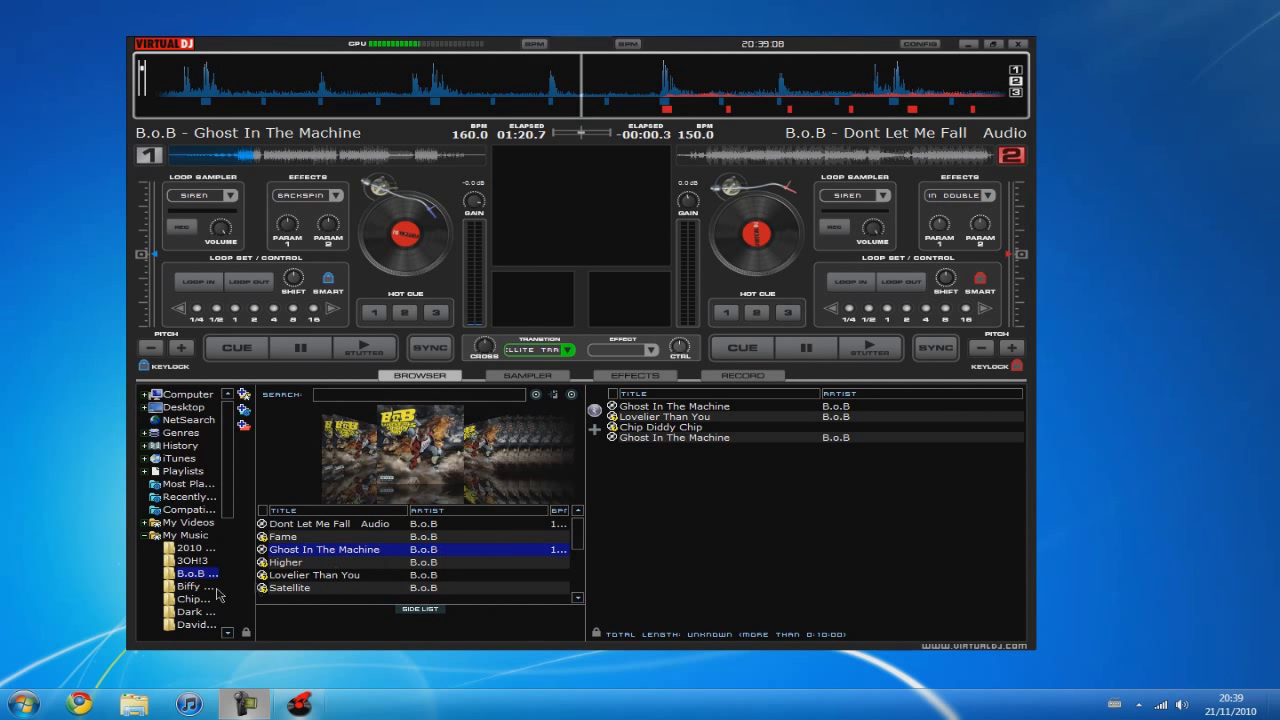
click(190, 612)
drag(330, 577, 776, 491)
drag(683, 432, 683, 452)
drag(585, 440, 1033, 433)
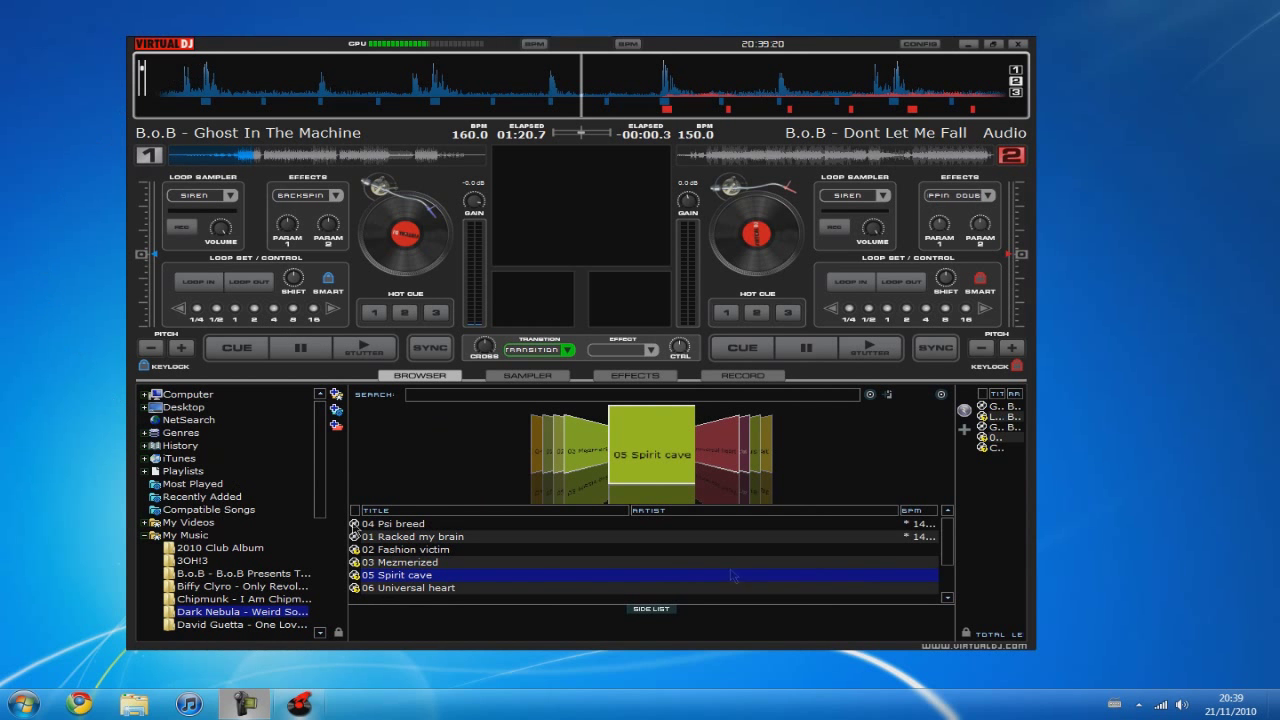
Restore the VirtualDJ:Full skin, nudge the crossfader toward deck 2, and sync deck 1 to 150.0 BPM.
click(926, 46)
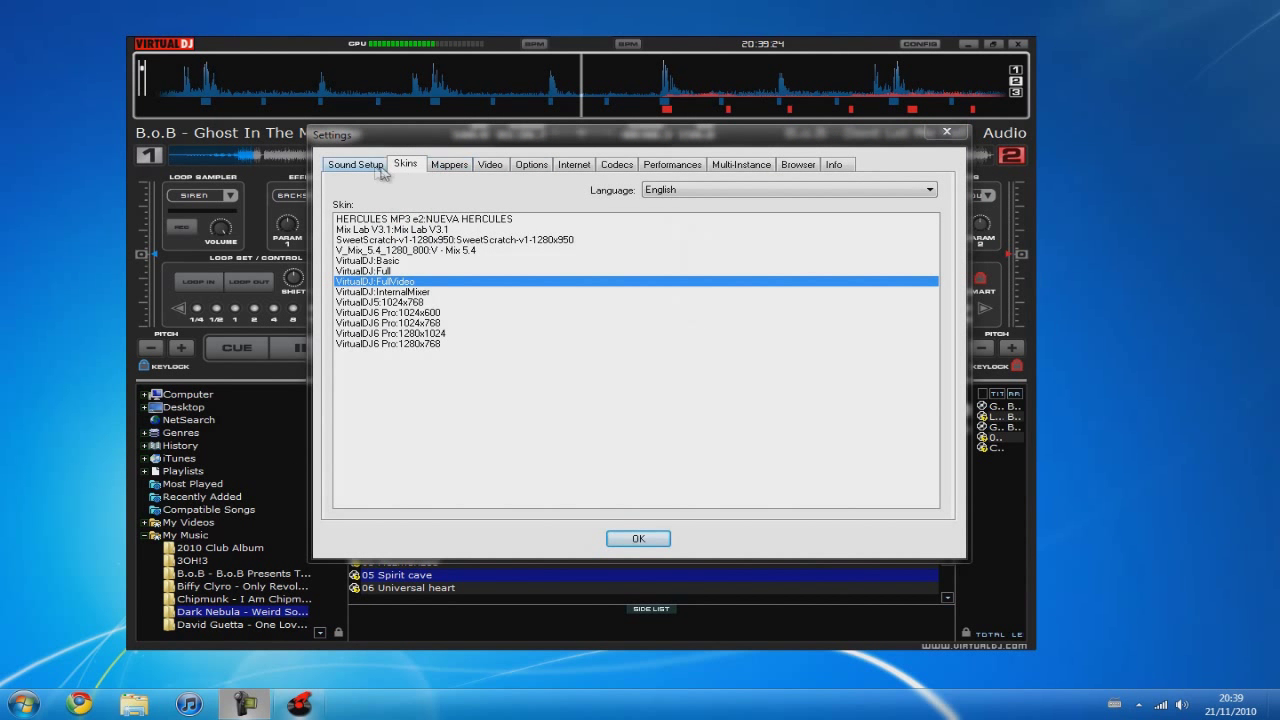
click(385, 271)
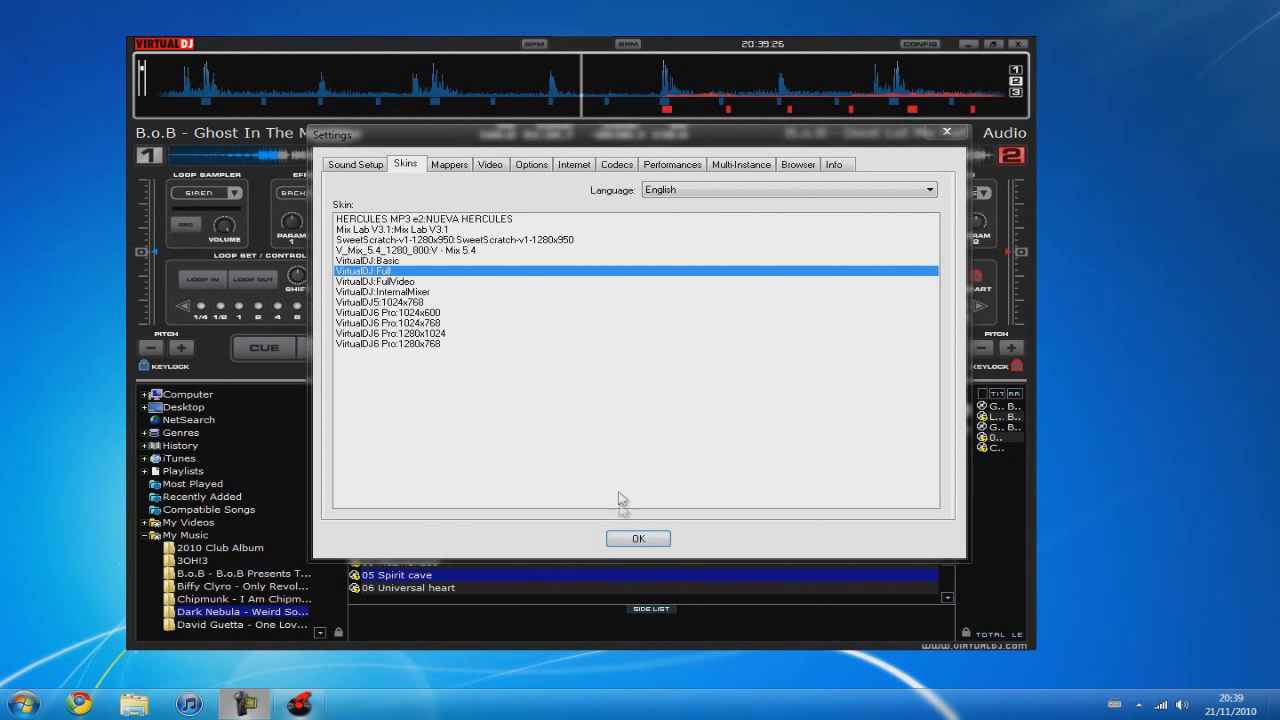
click(638, 538)
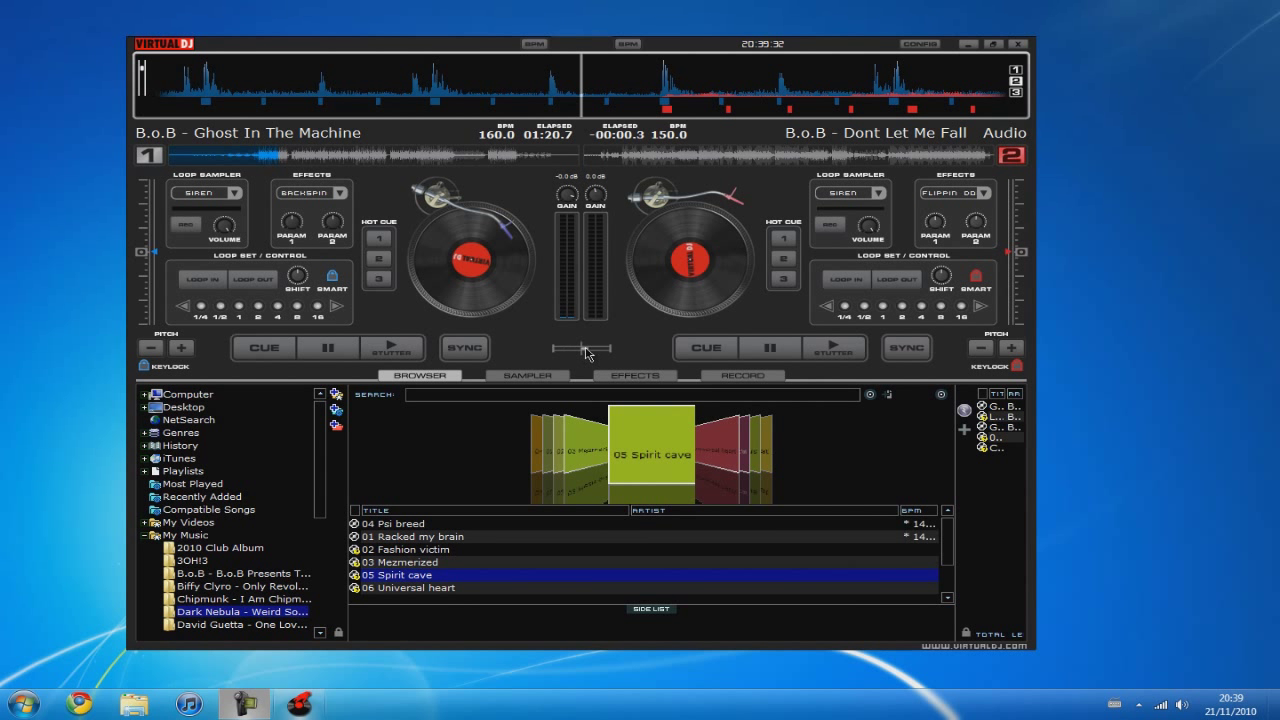
mouse_move(575, 352)
mouse_down()
mouse_move(563, 352)
mouse_move(612, 352)
mouse_move(600, 352)
mouse_up()
click(464, 348)
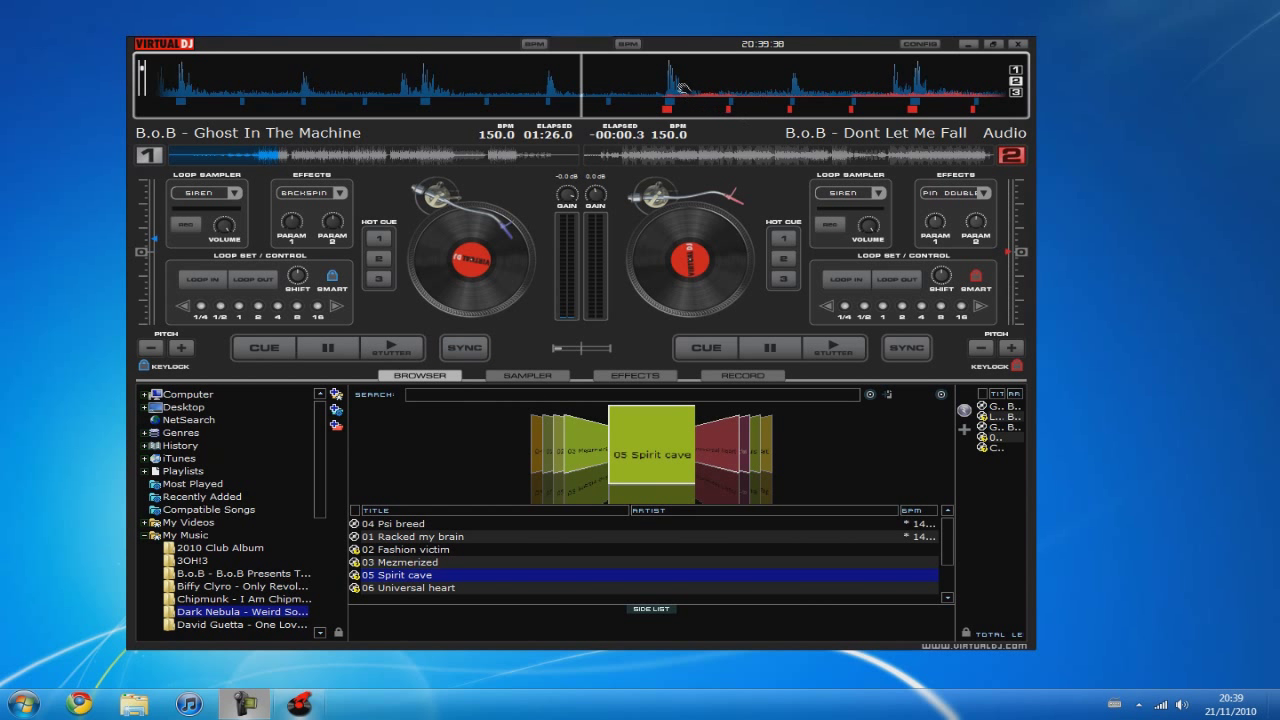